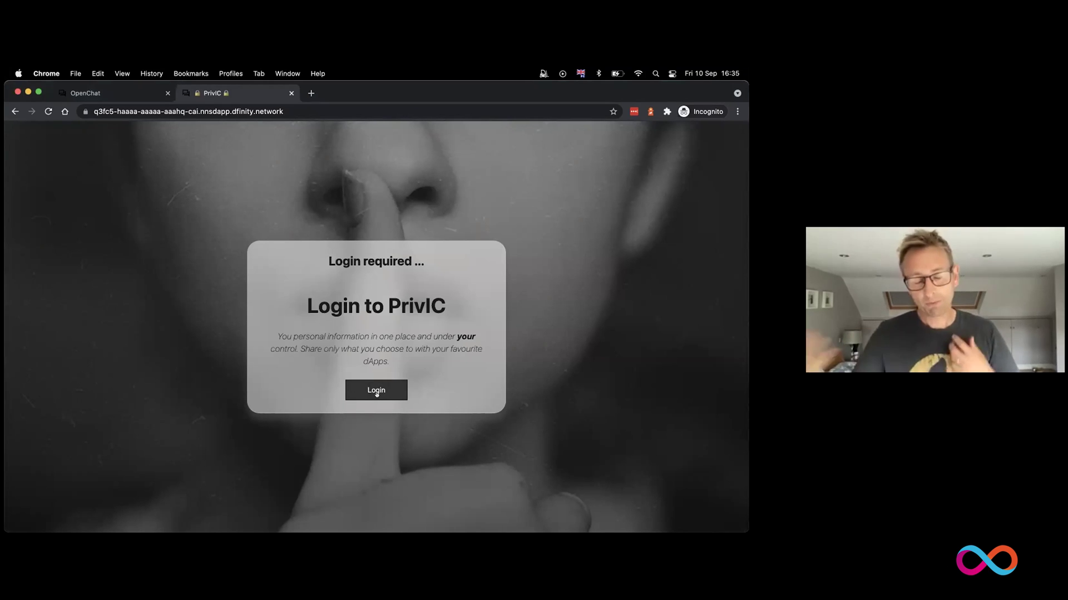
# Step: Log in to PrivIC with the saved Internet Identity and approve the login
pyautogui.click(376, 392)
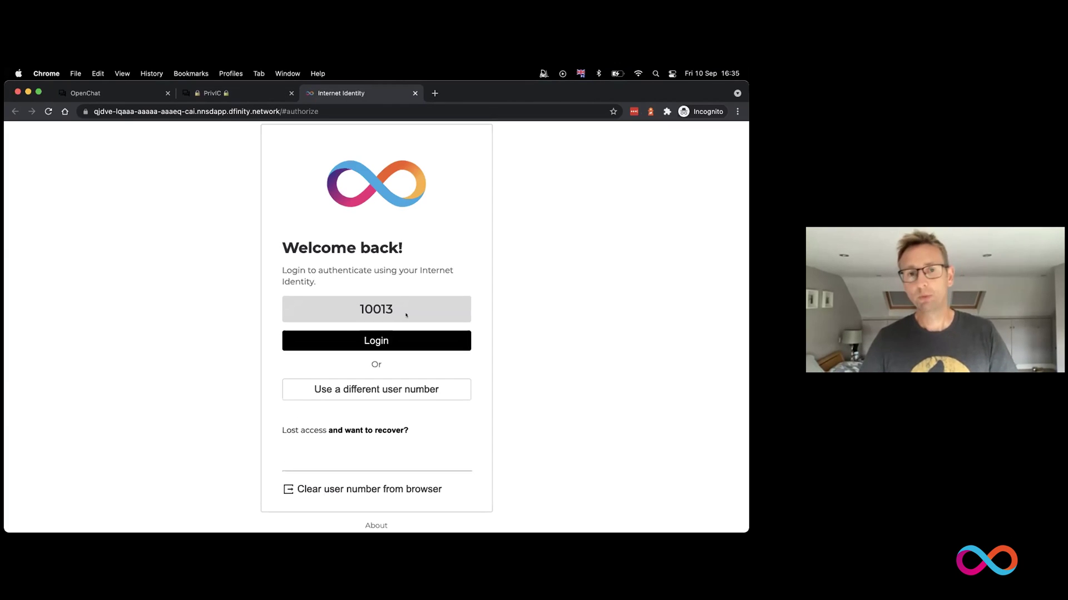
pyautogui.click(372, 337)
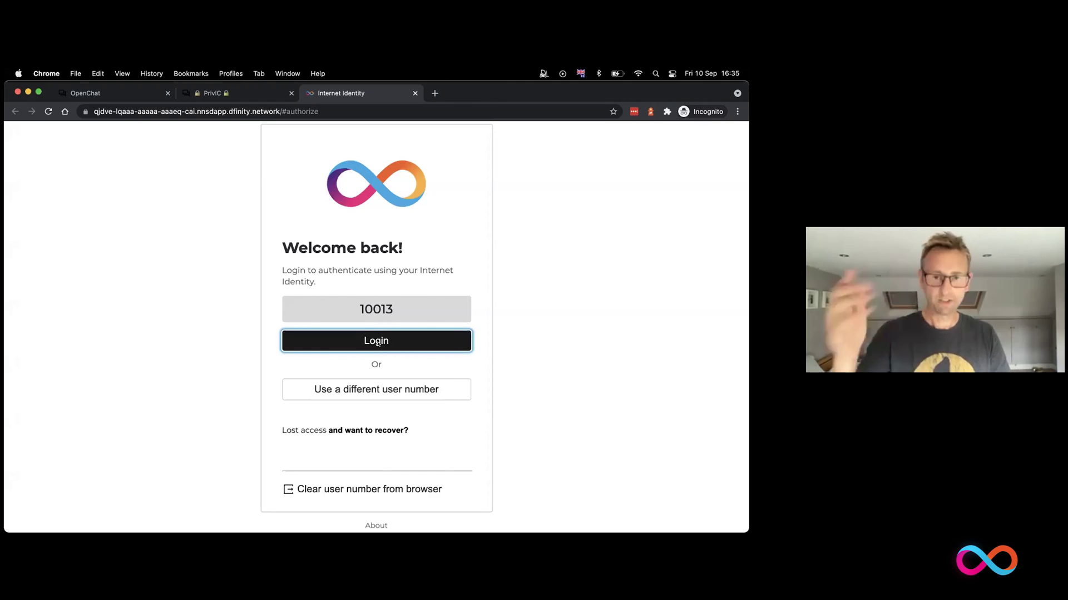
pyautogui.click(378, 356)
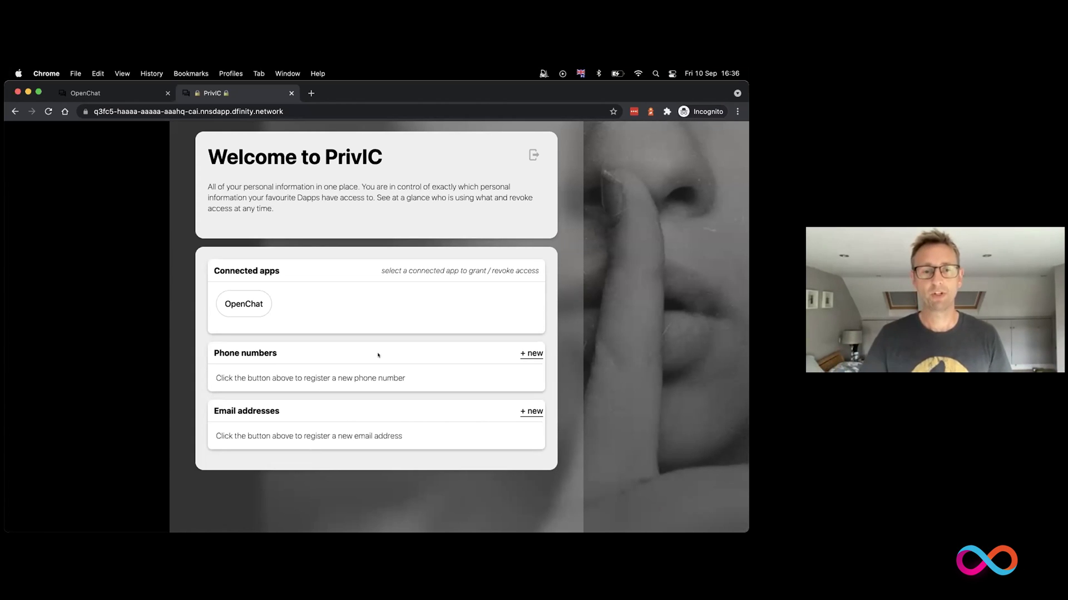
# Step: Add a new Gmail address under Email addresses, register it, and switch to the Gmail window
pyautogui.click(533, 410)
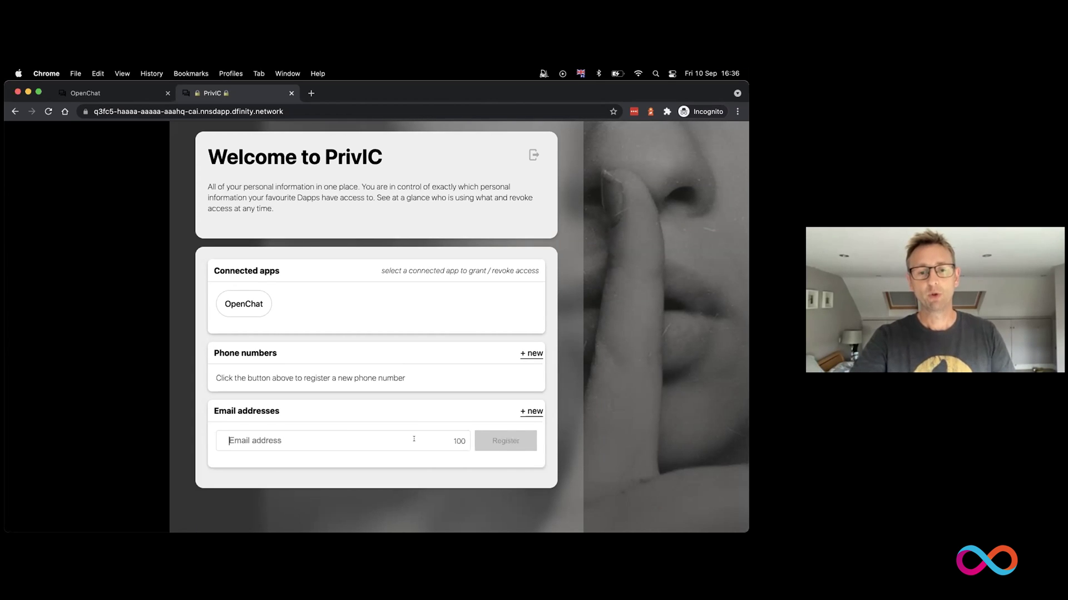
pyautogui.click(230, 441)
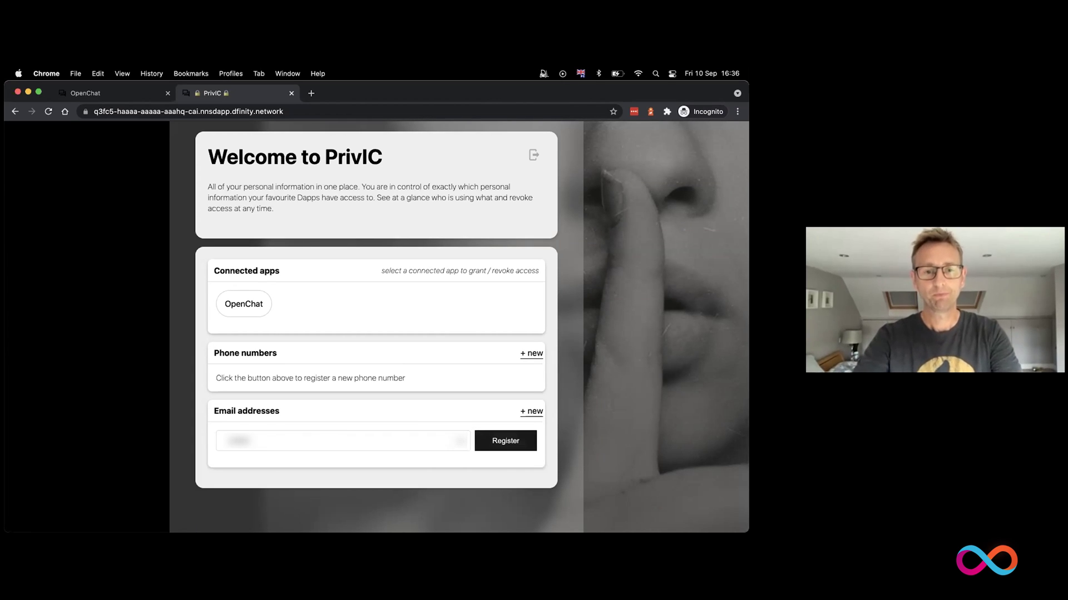
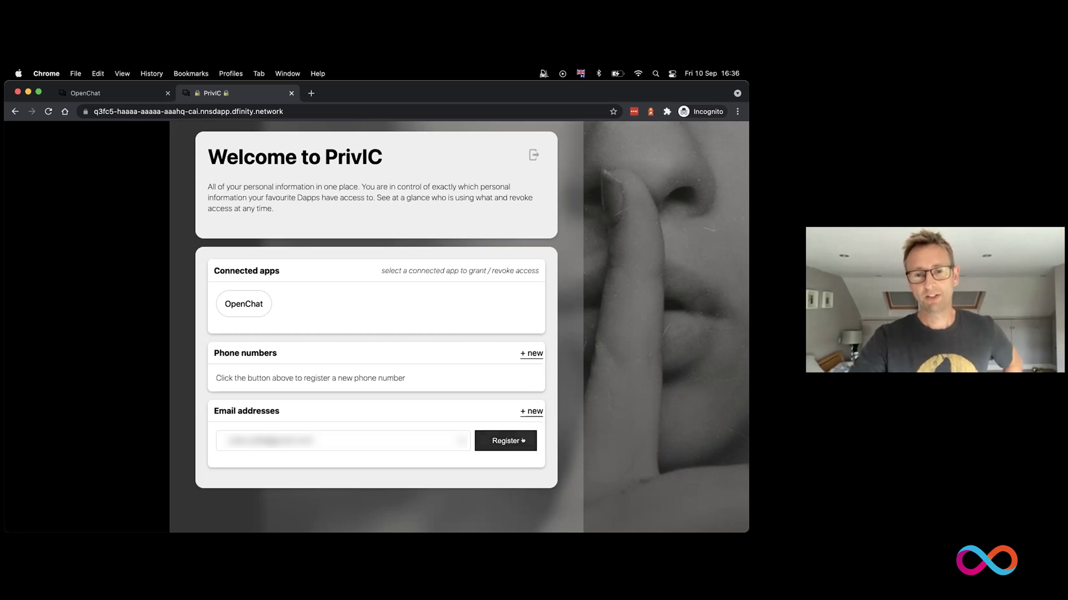
pyautogui.click(508, 440)
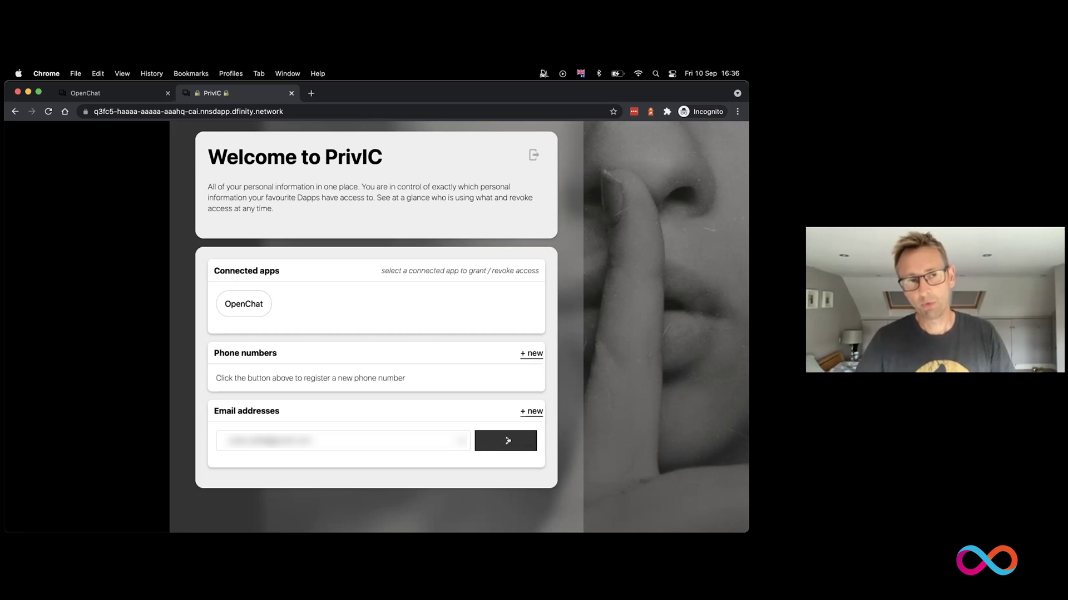
pyautogui.press('super+grave')
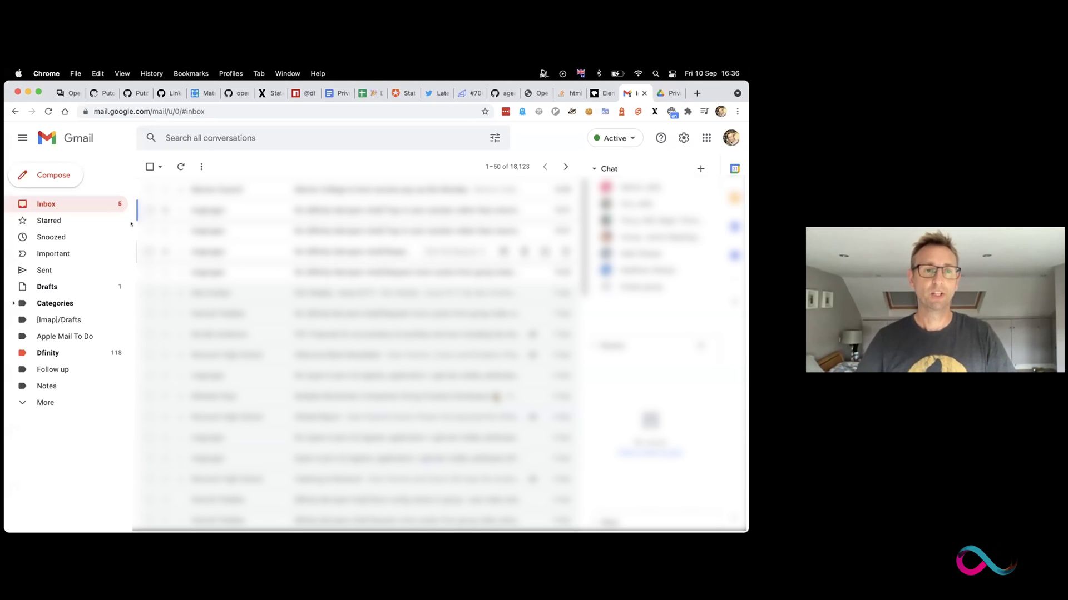
# Step: Copy the code from the 'PrivIC email address verification' message and paste it into PrivIC
pyautogui.click(65, 205)
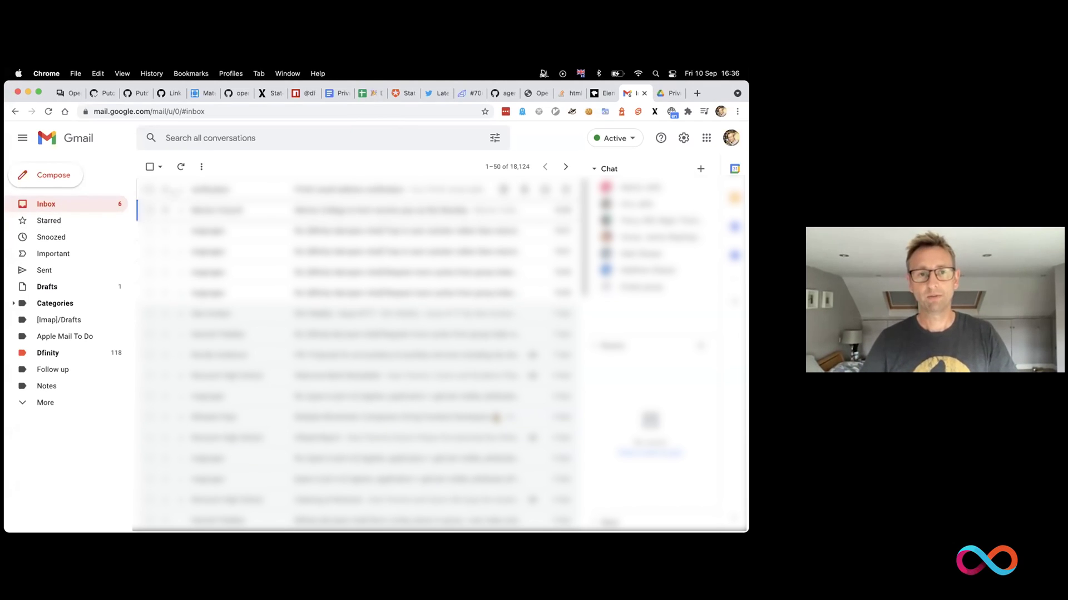
pyautogui.press('Return')
pyautogui.doubleClick(313, 245)
pyautogui.press('super+c')
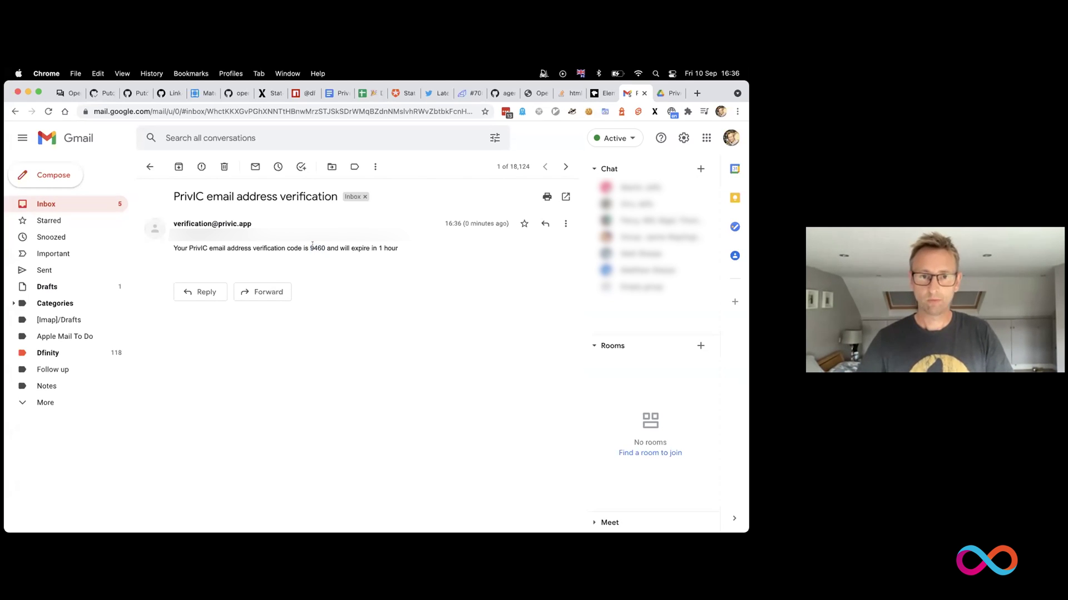
pyautogui.press('super+grave')
pyautogui.press('super+v')
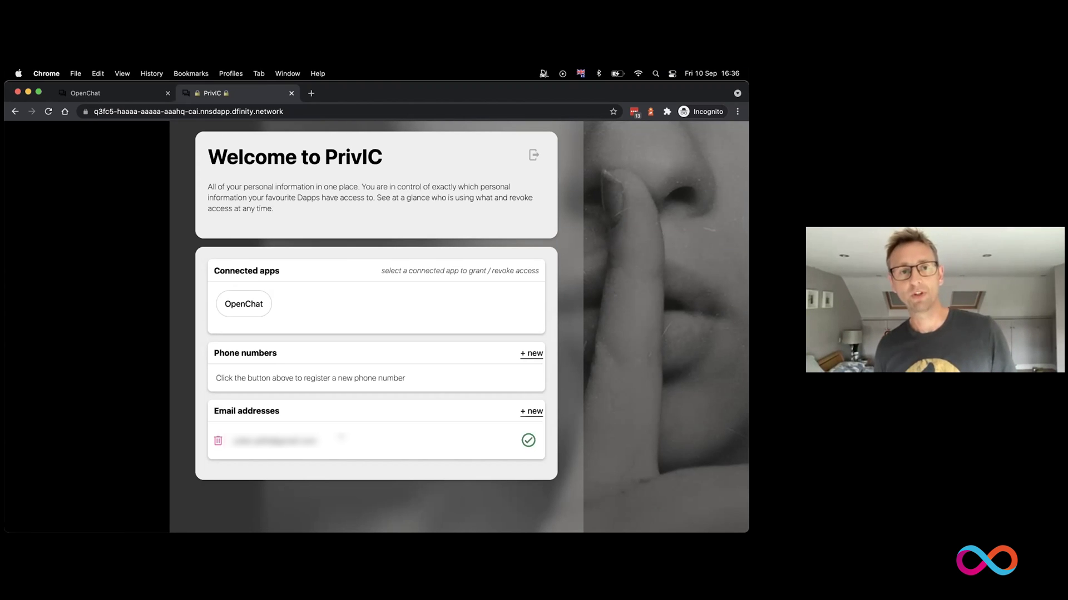
# Step: Sign in to OpenChat with the saved Internet Identity and approve the login
pyautogui.click(109, 94)
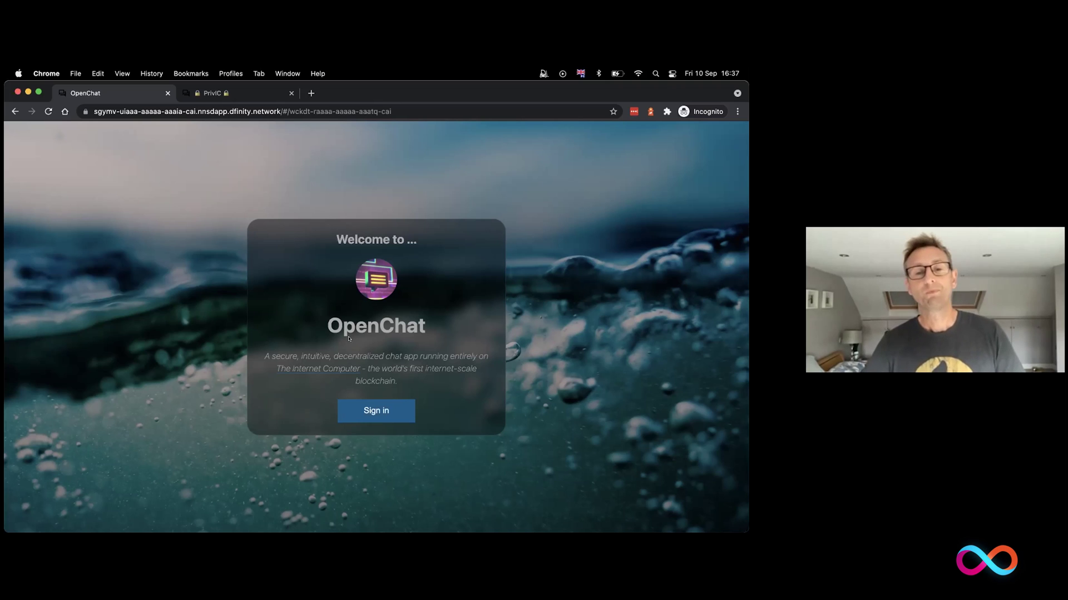
pyautogui.click(365, 410)
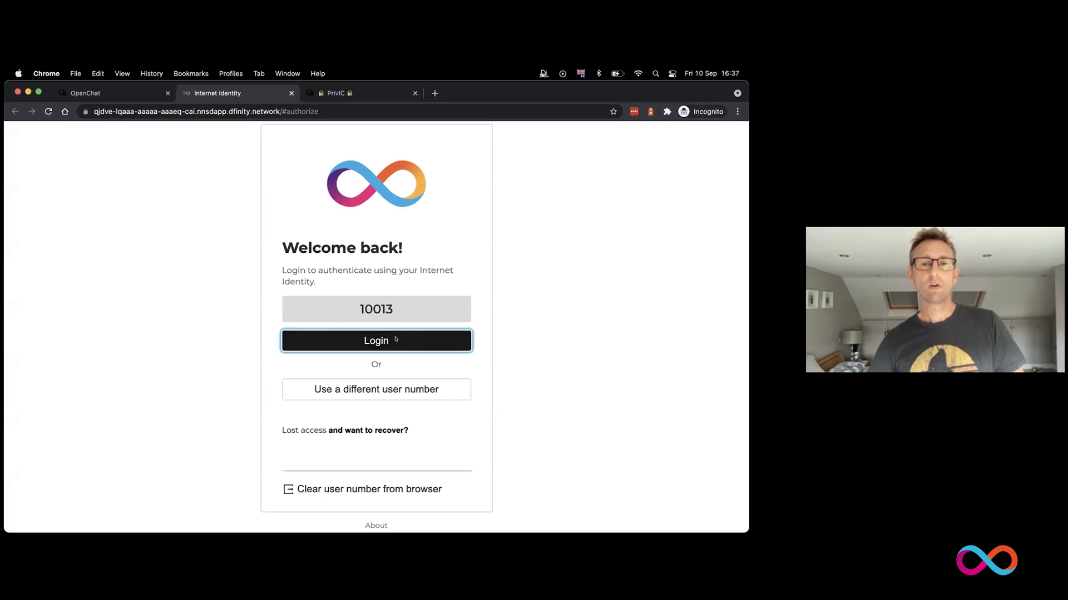
pyautogui.click(395, 339)
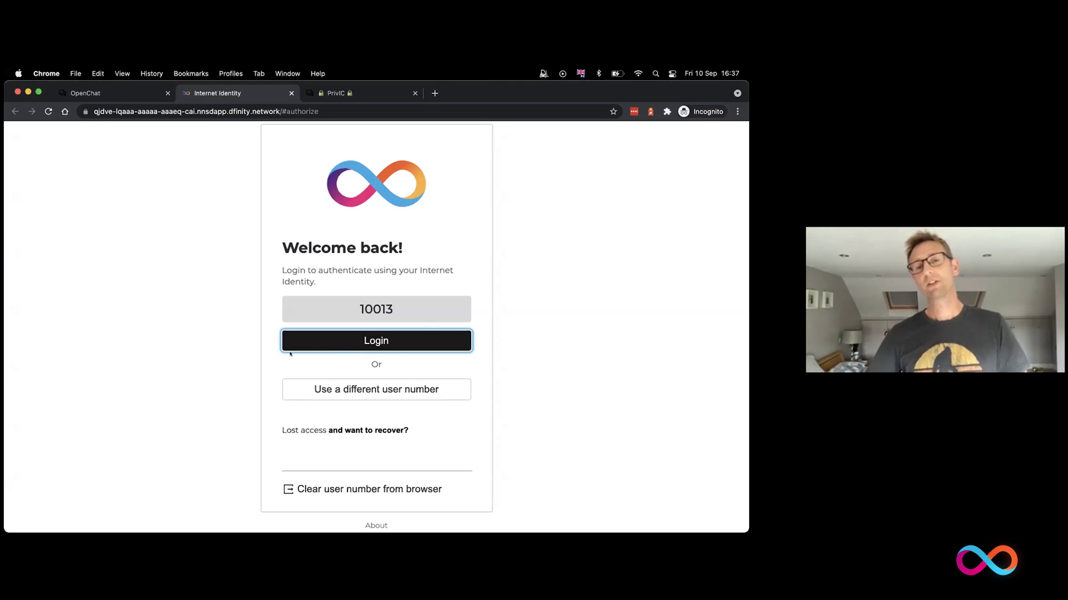
pyautogui.click(306, 355)
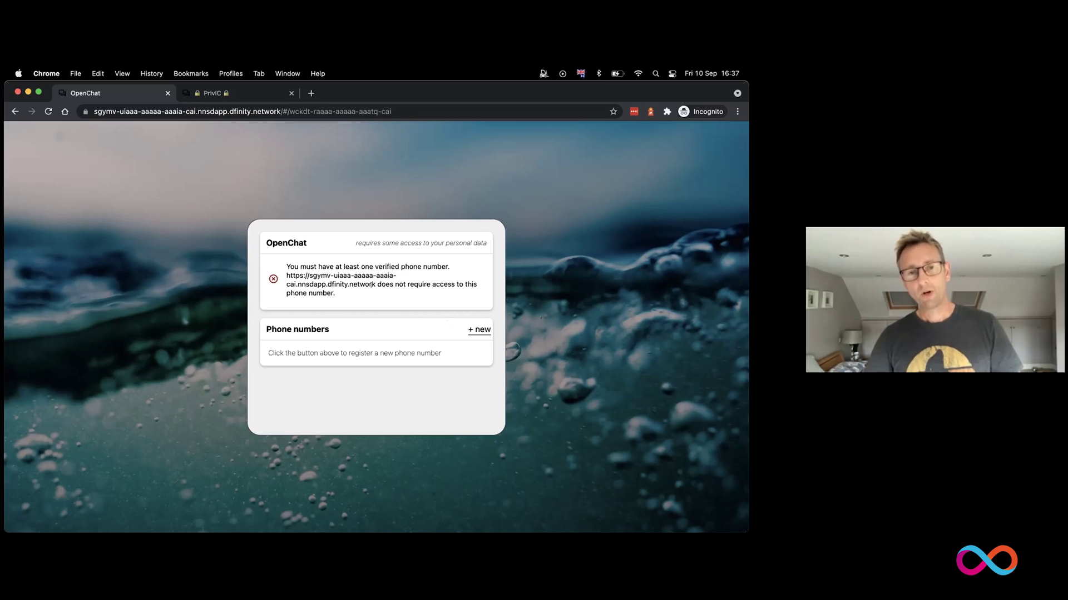
# Step: Register a phone number with the +44 country code and enter its texted verification code
pyautogui.click(480, 330)
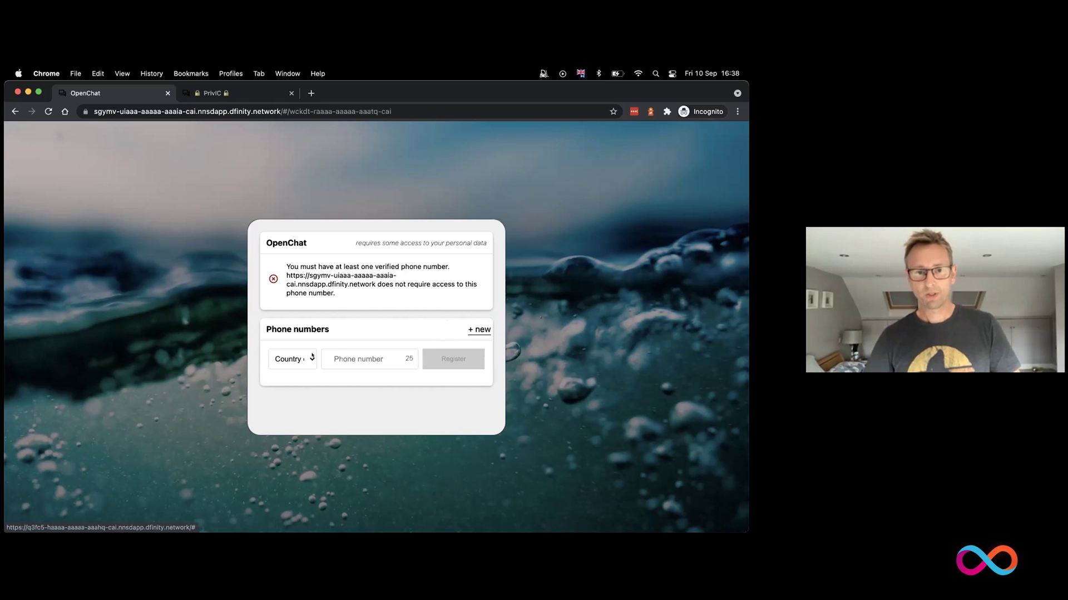
pyautogui.click(295, 358)
pyautogui.scroll(-15, 306, 478)
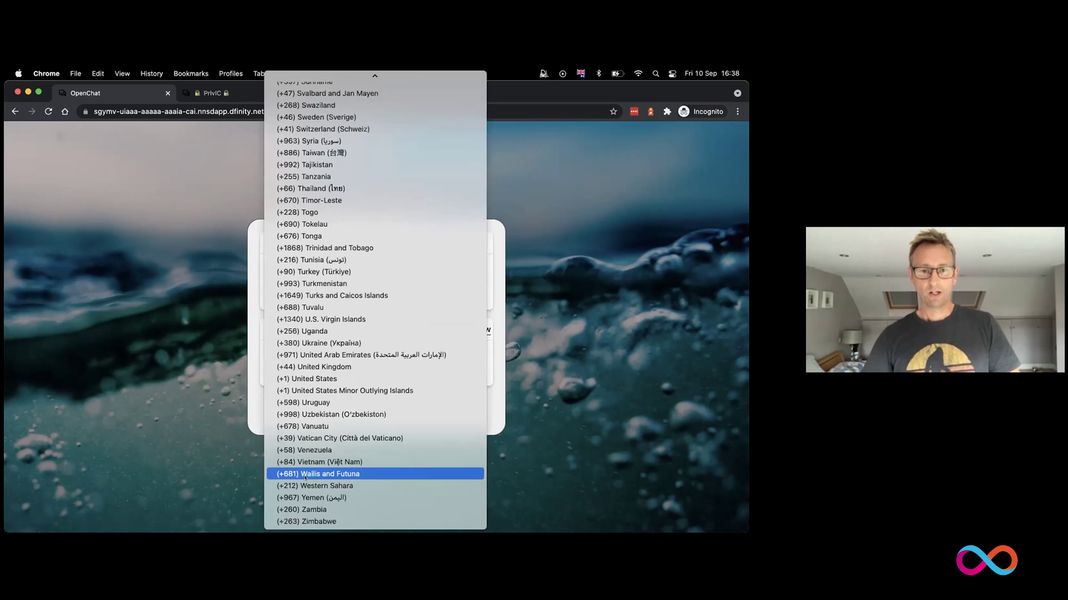
pyautogui.click(332, 368)
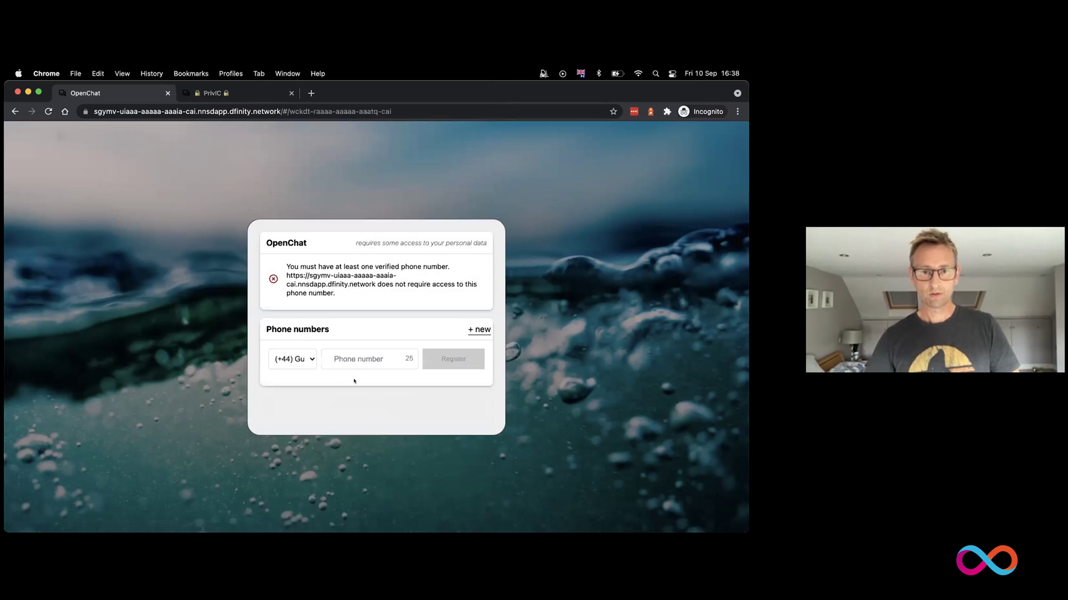
pyautogui.click(380, 356)
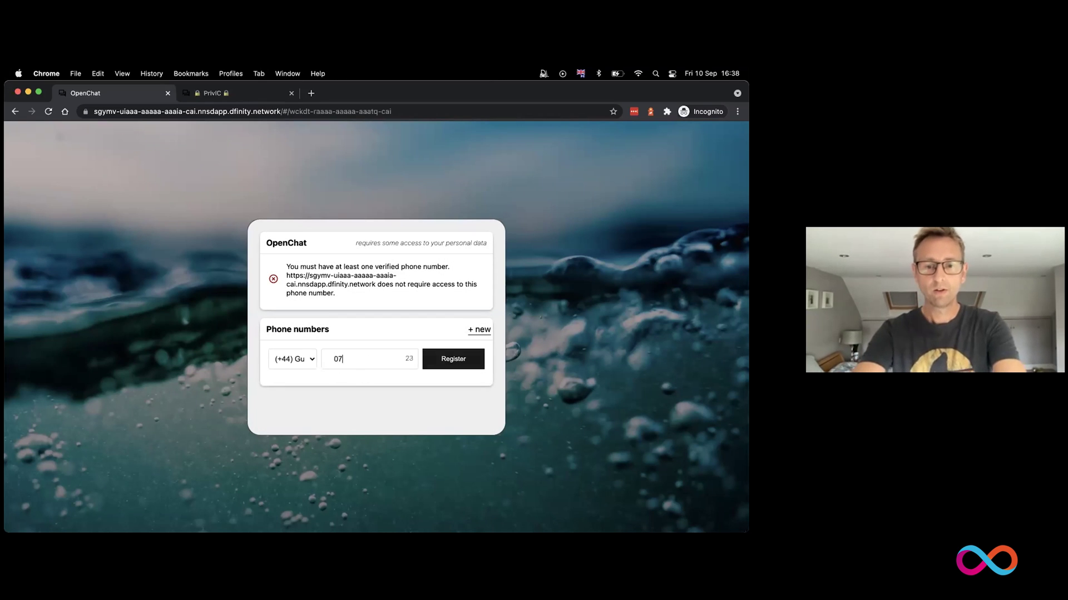
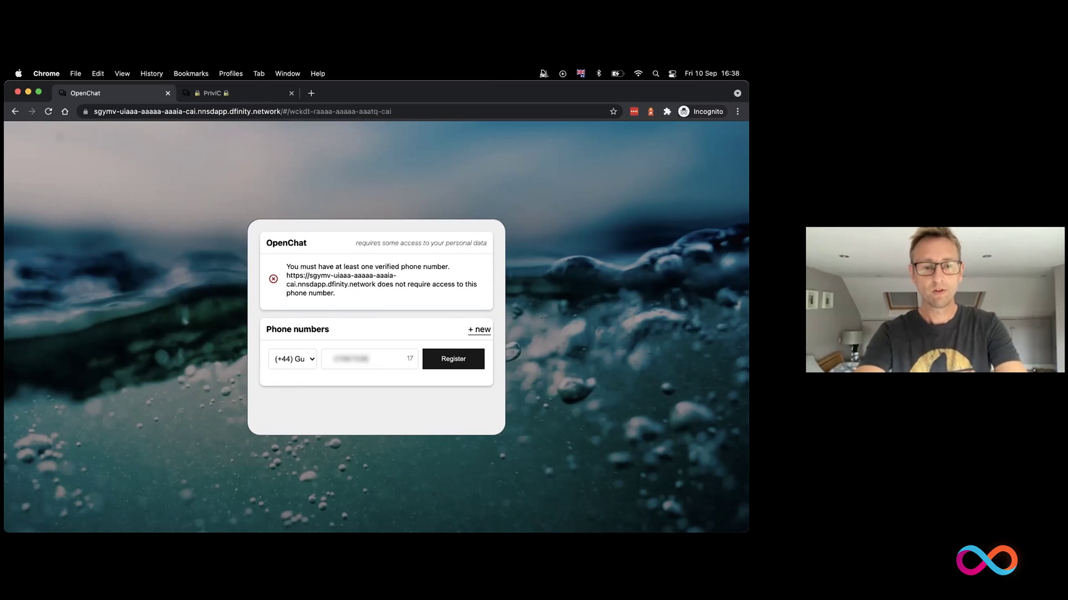
pyautogui.press('Return')
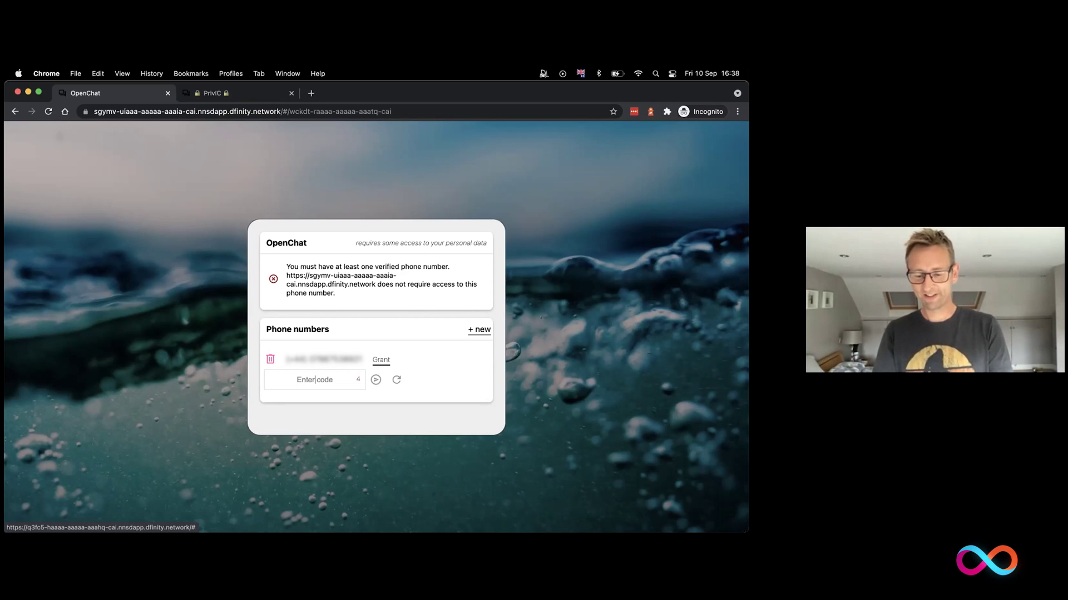
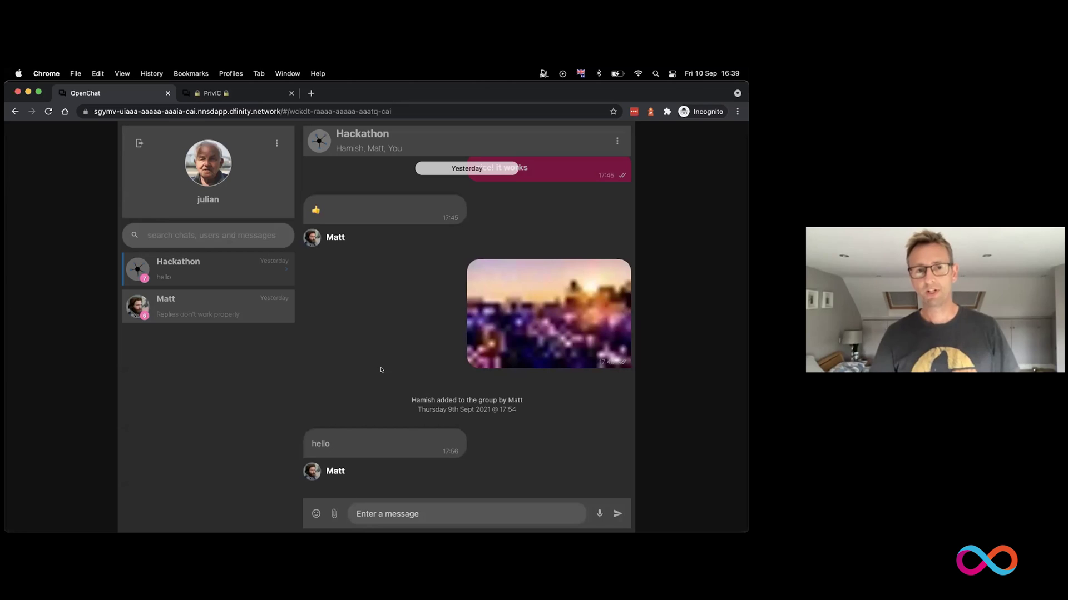
# Step: View the Matt and Hackathon chats, then log out of OpenChat
pyautogui.click(208, 300)
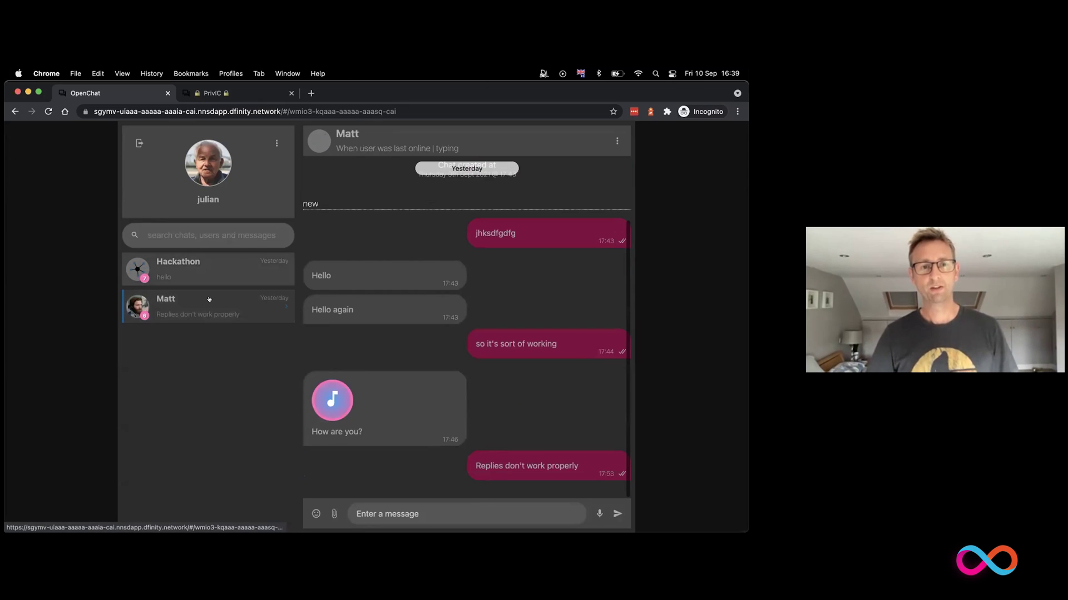
pyautogui.click(211, 270)
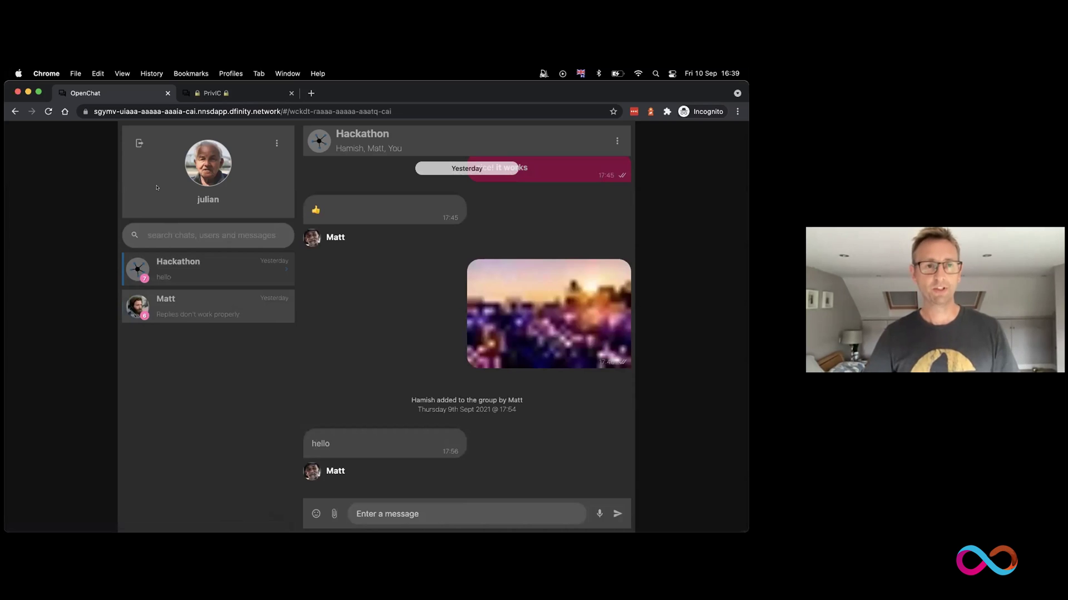
pyautogui.click(135, 142)
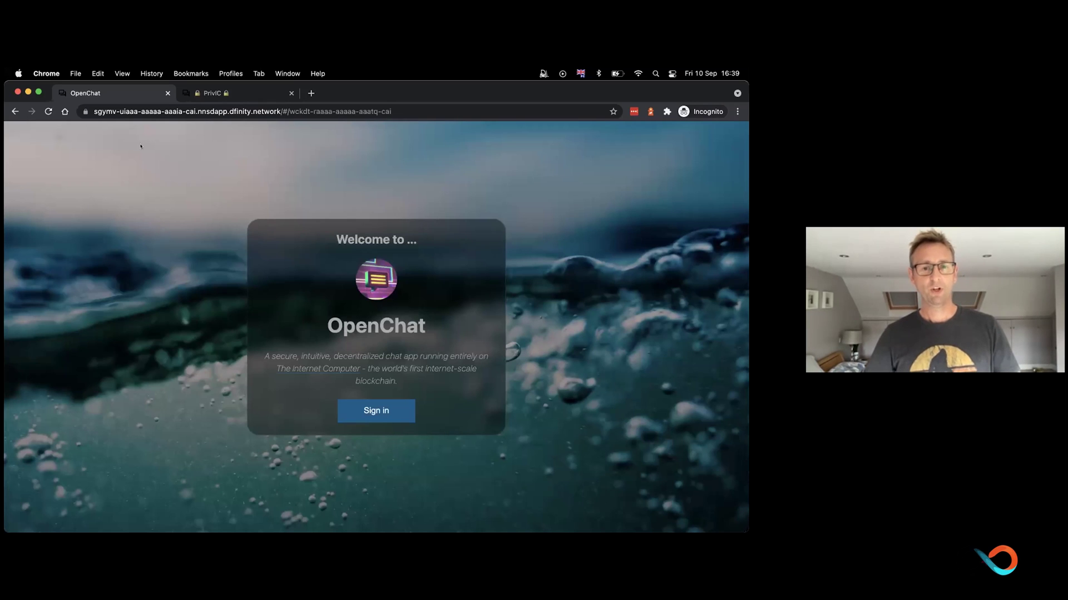
# Step: Sign back in to OpenChat through Internet Identity, approving the login, then return to PrivIC
pyautogui.click(374, 411)
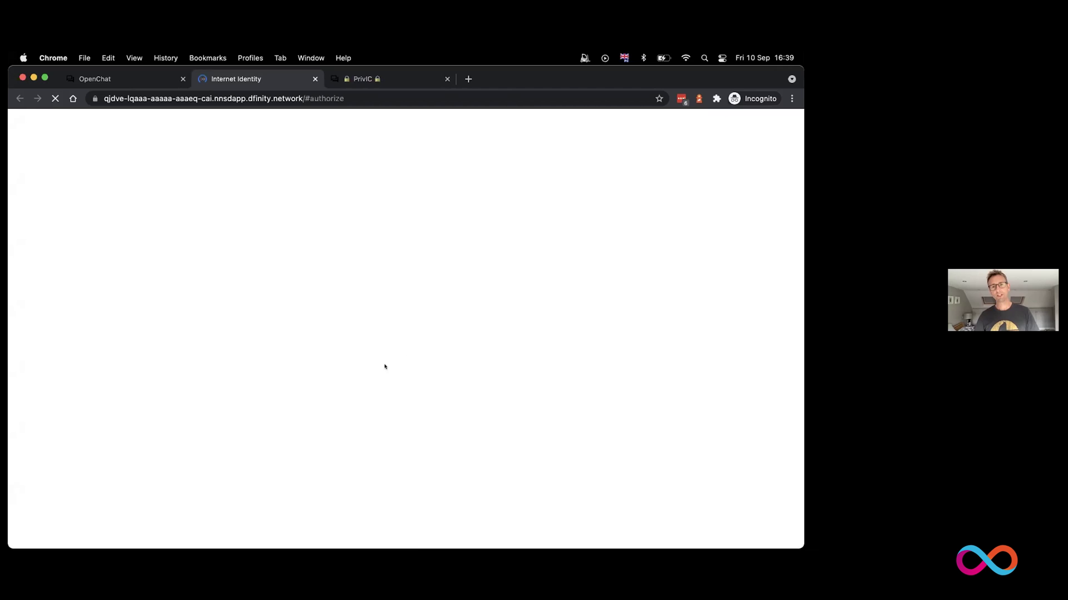
pyautogui.click(429, 341)
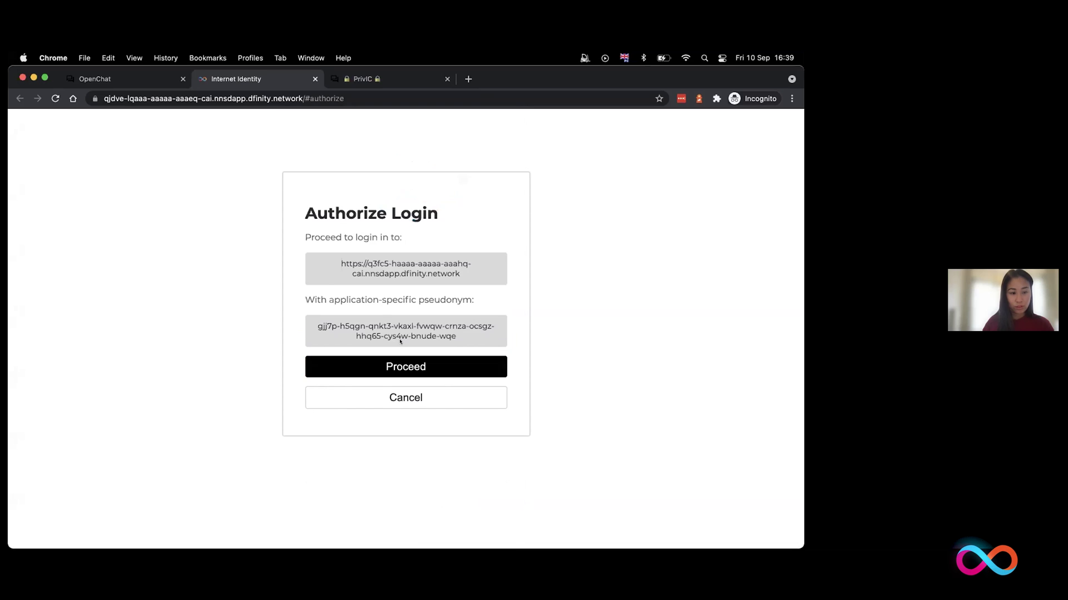
pyautogui.click(378, 365)
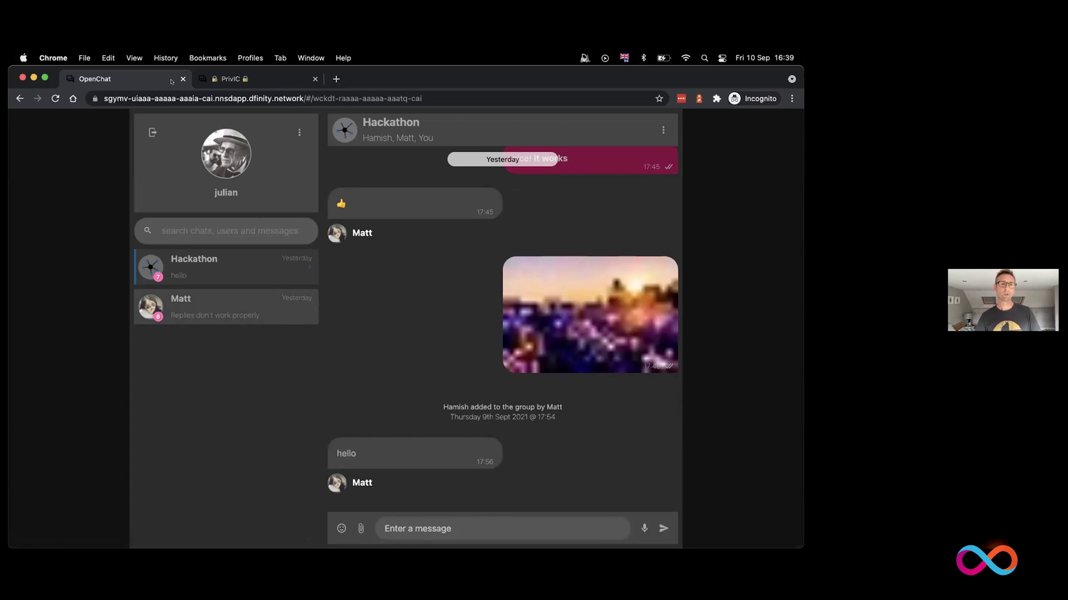
pyautogui.click(261, 76)
# Step: Reload the PrivIC page and select OpenChat under Connected apps
pyautogui.press('super+r')
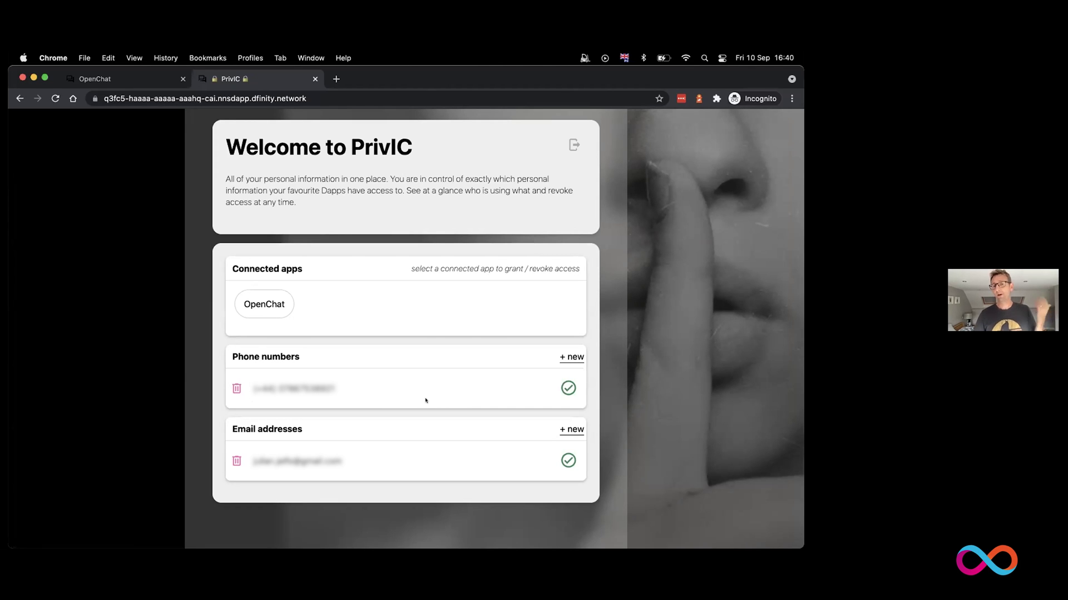
pyautogui.click(265, 307)
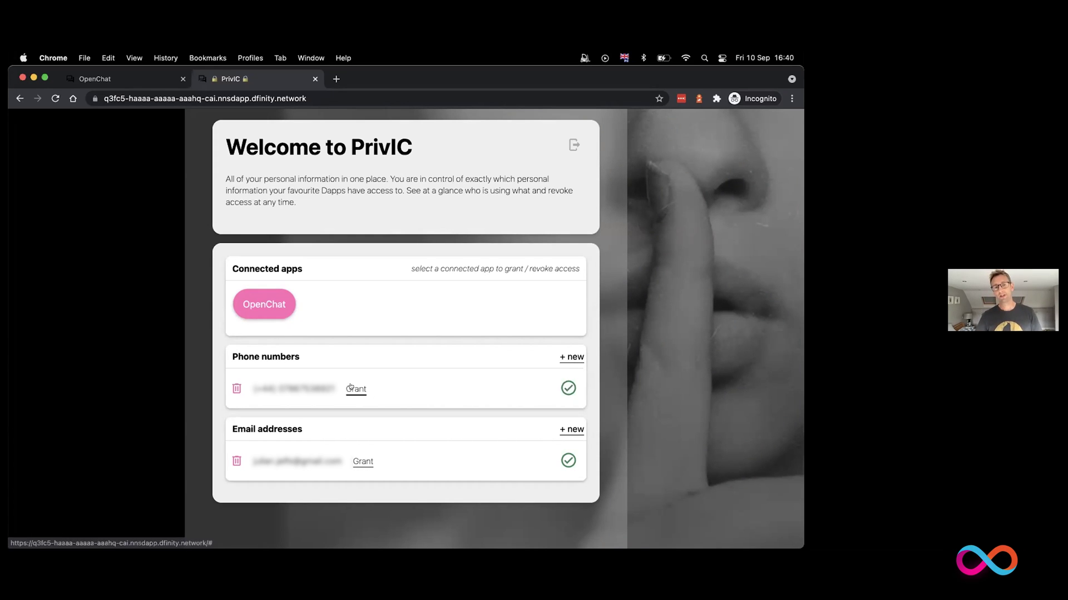
# Step: Grant OpenChat access to the verified phone number and the verified email address
pyautogui.click(350, 387)
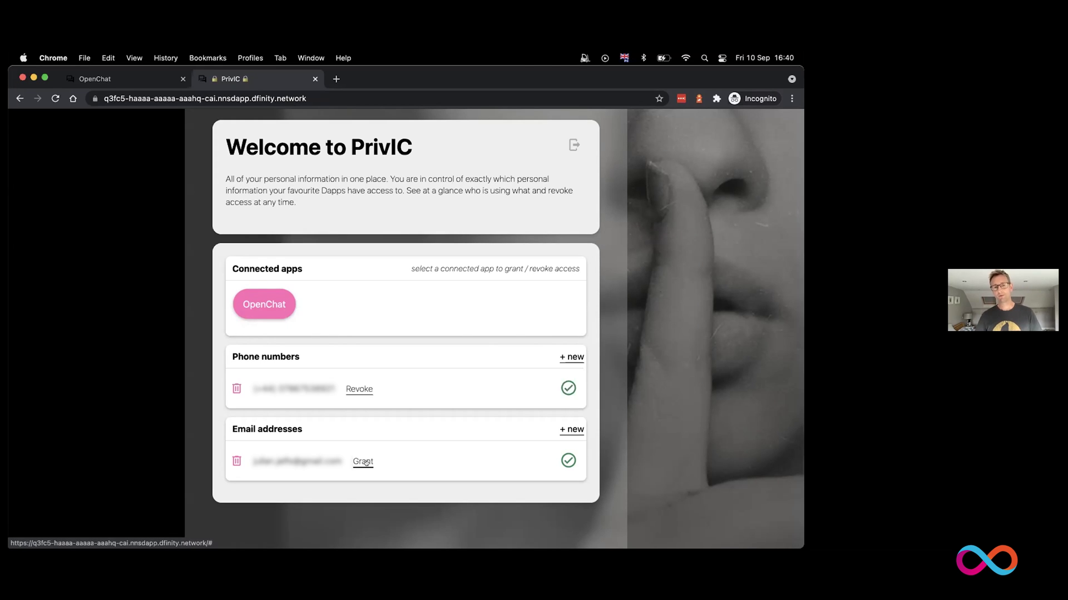
pyautogui.click(366, 462)
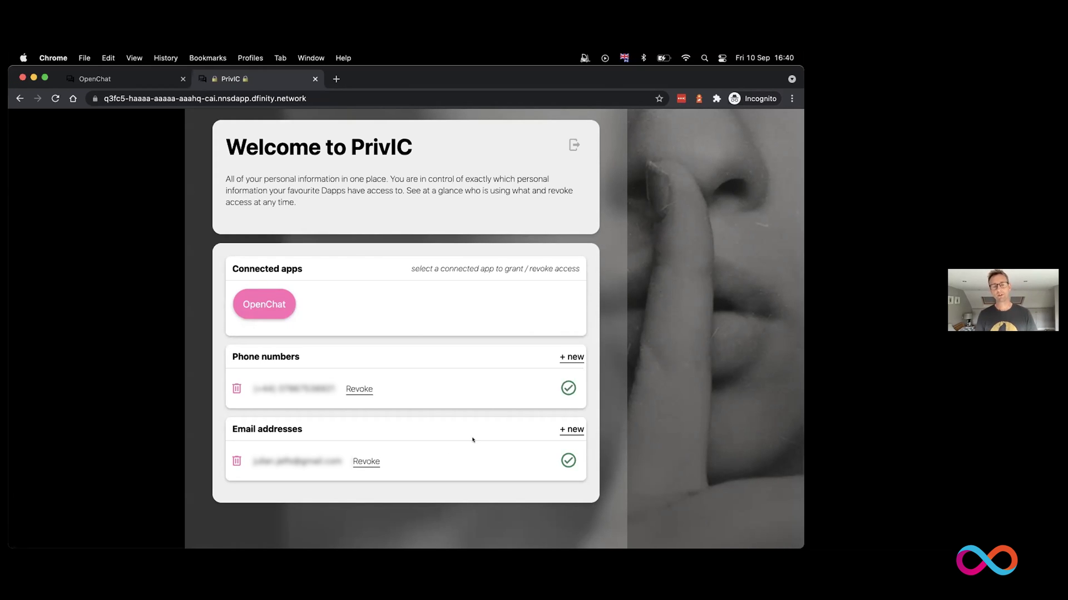